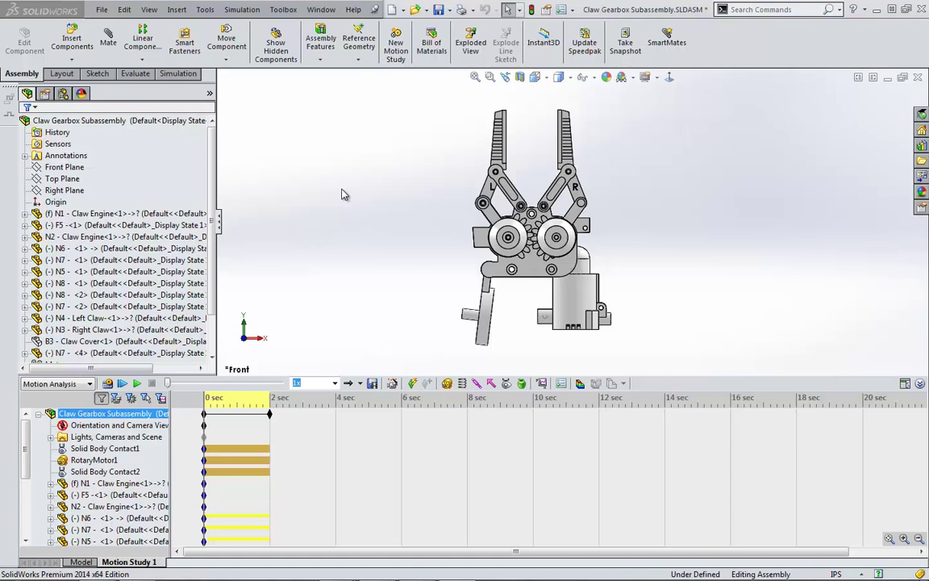
Review Solid Body Contact1, RotaryMotor1 and Solid Body Contact2, then play the motion study
left_click(108, 449)
left_click(96, 460)
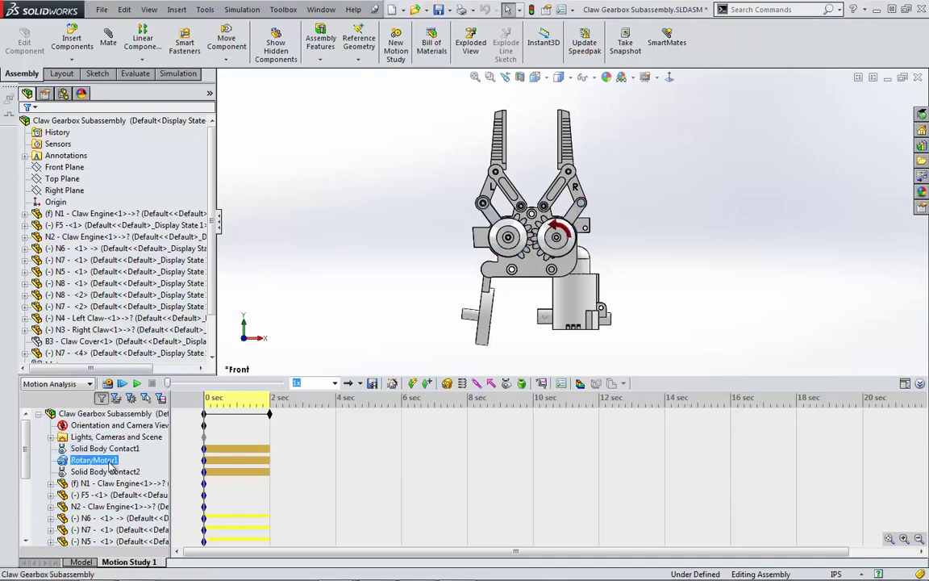
left_click(106, 472)
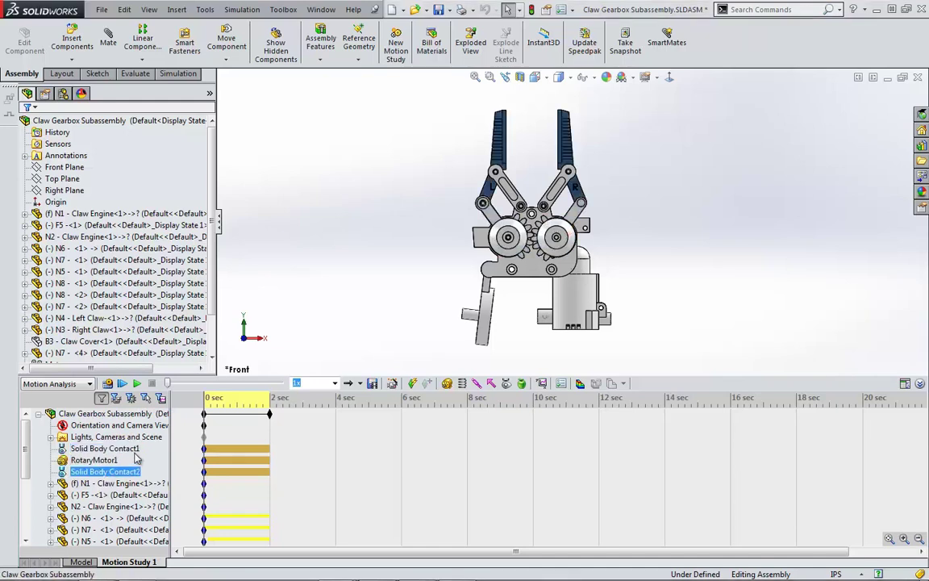
left_click(138, 384)
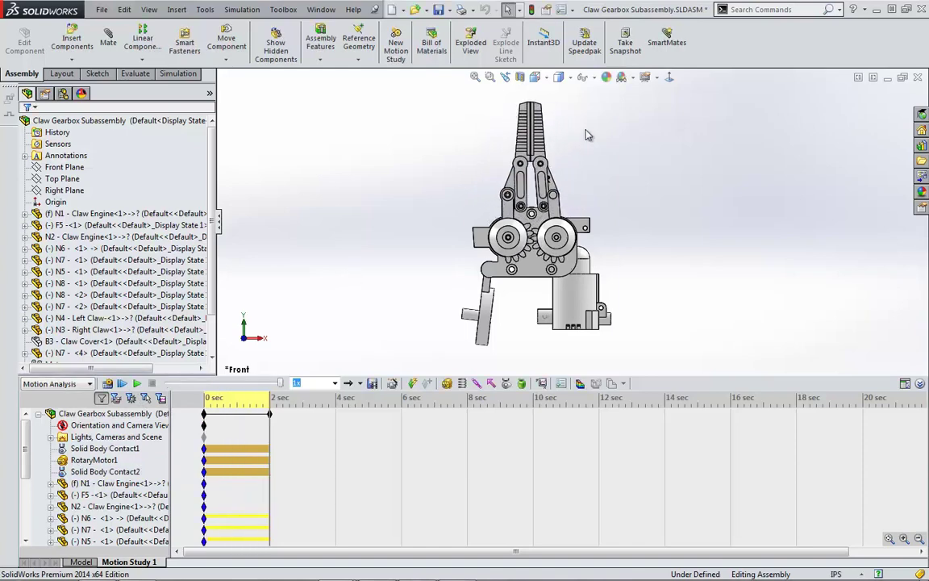
Run Check Interference on both claws, finding 10 interferences from frame 43, and close the results
left_click(129, 413)
right_click(142, 413)
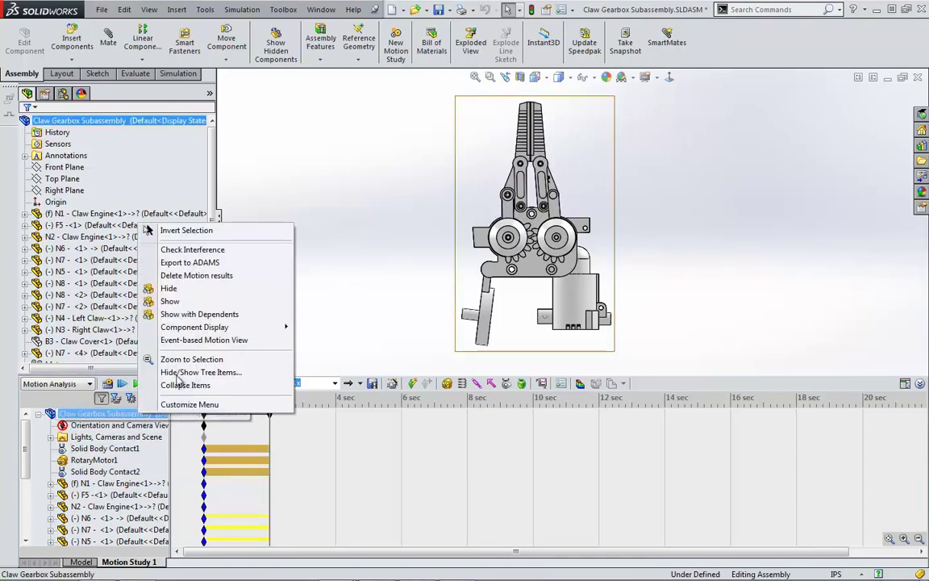
left_click(216, 249)
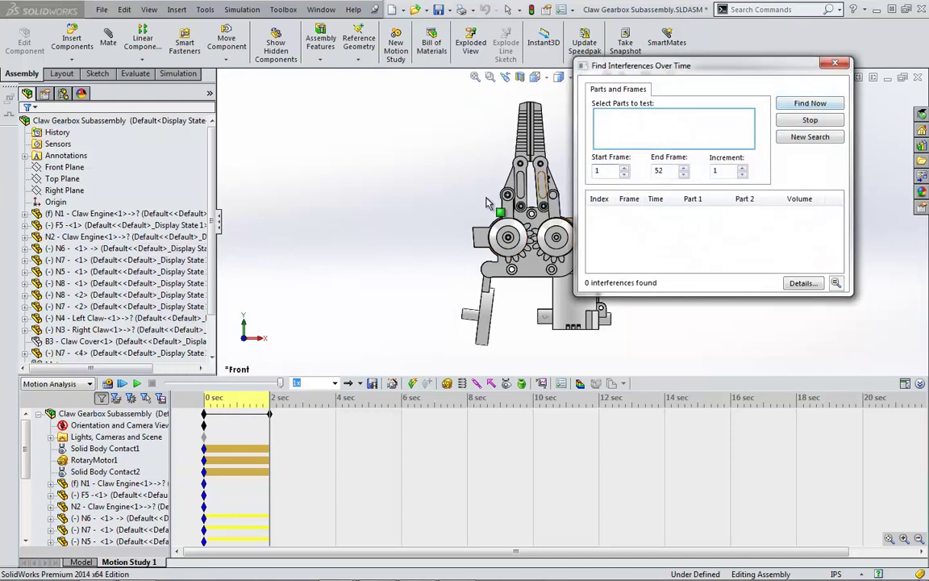
left_click(500, 158)
left_click(495, 153)
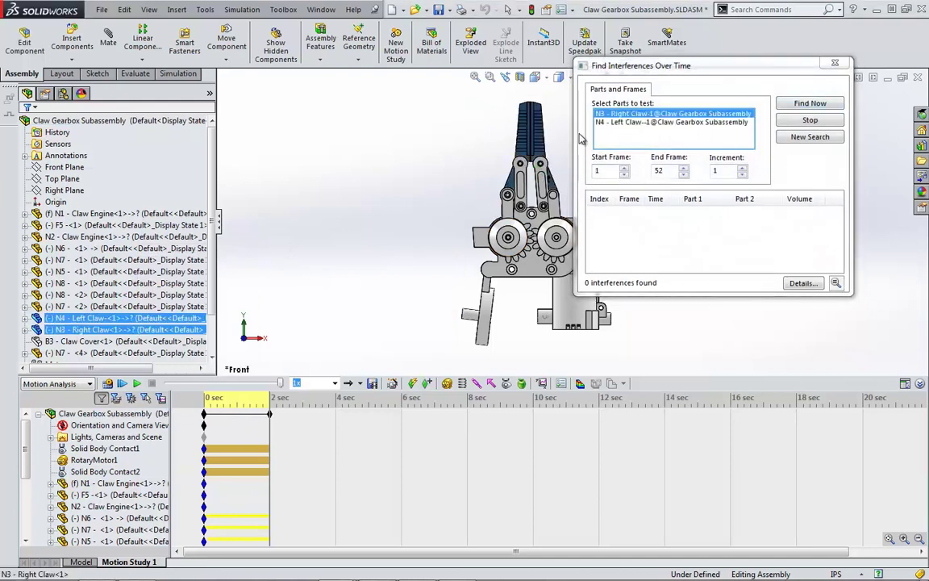
left_click(816, 105)
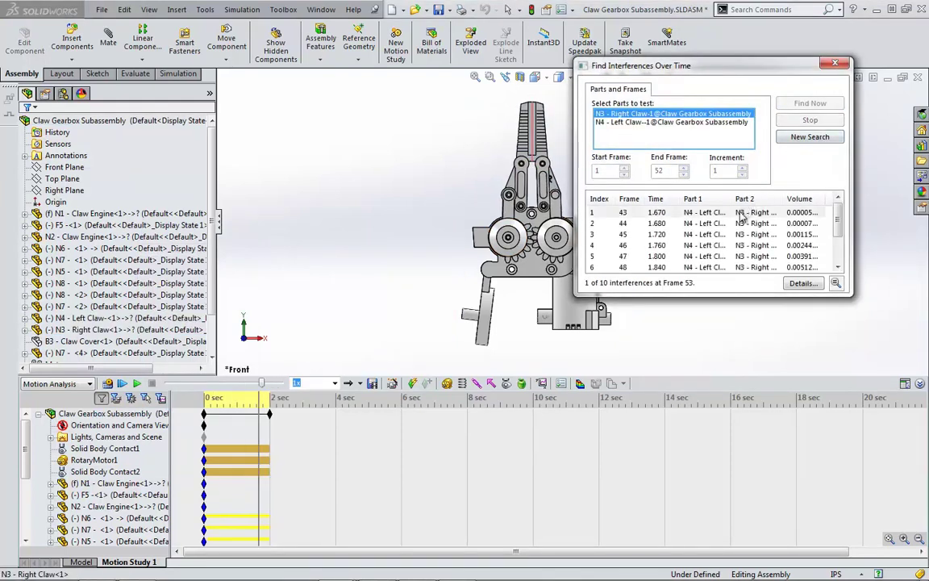
left_click(666, 213)
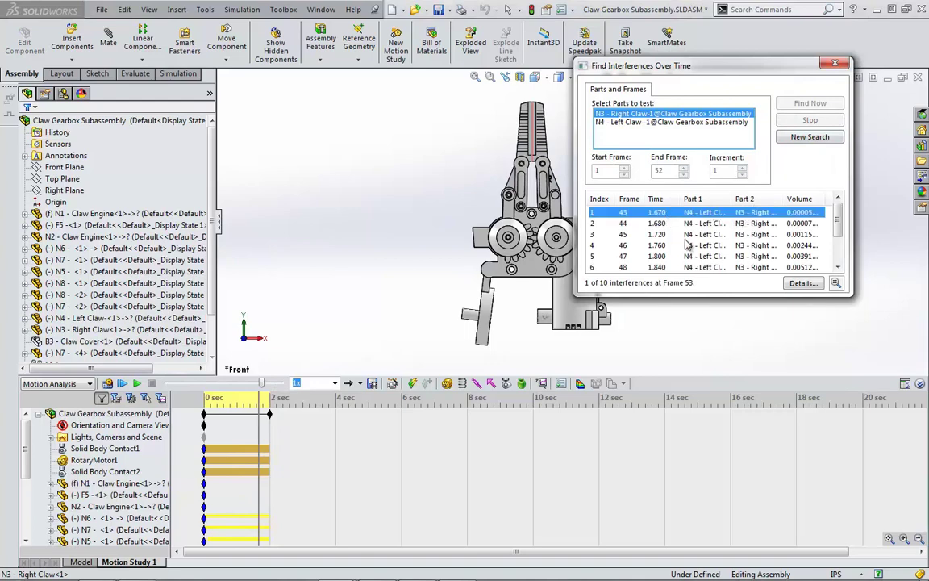
left_click(835, 63)
In Import Motion Loads, set a multiple-frame study from frame 43 to 44
left_click(242, 9)
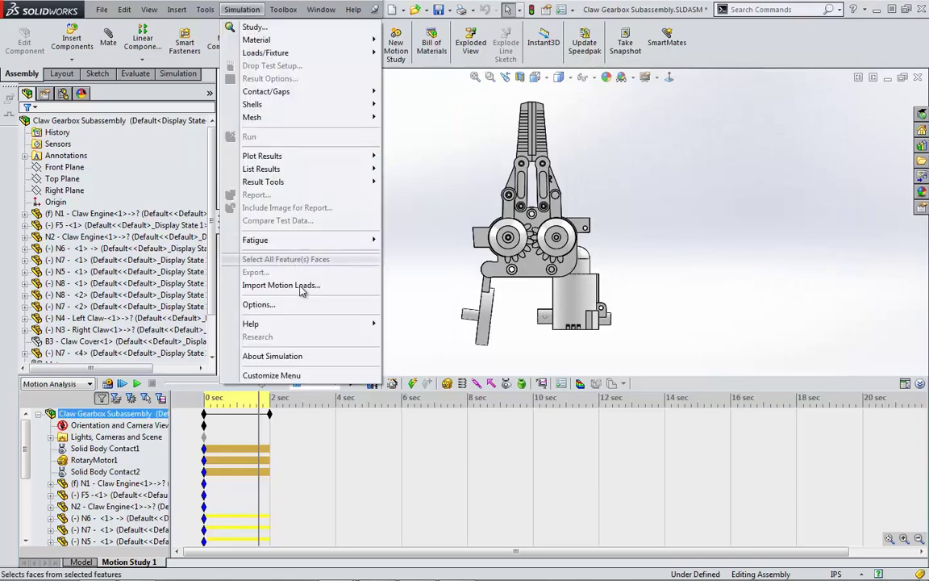
left_click(309, 379)
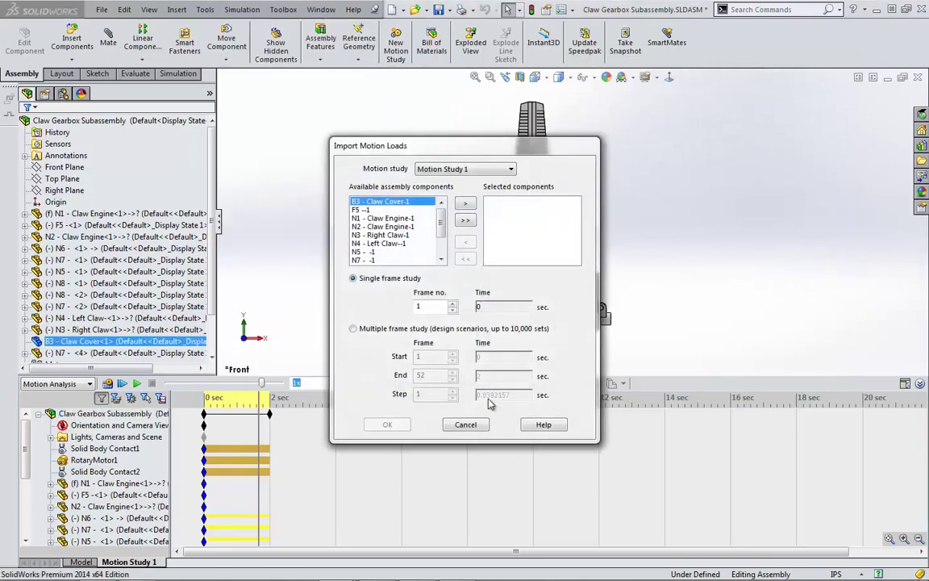
left_click(453, 303)
left_click(452, 303)
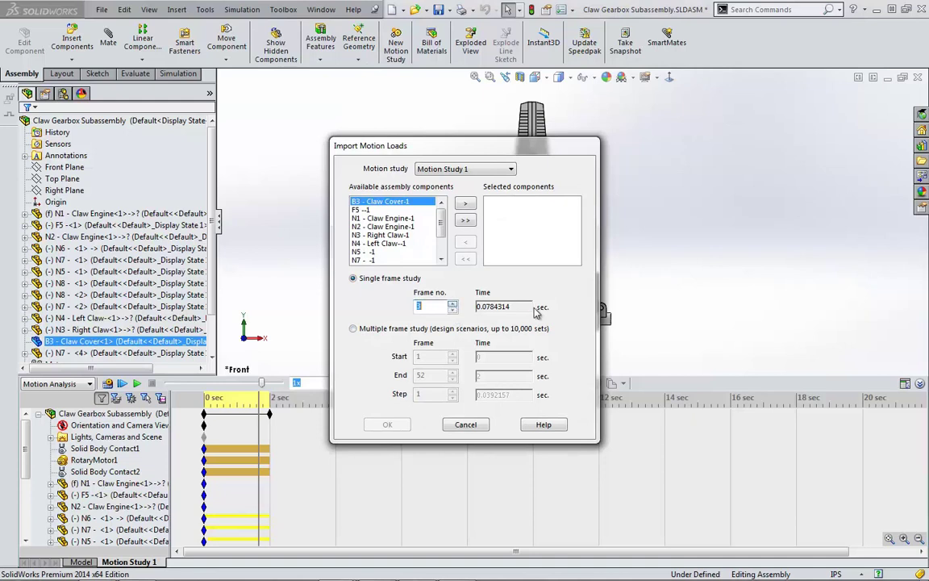
left_click(379, 329)
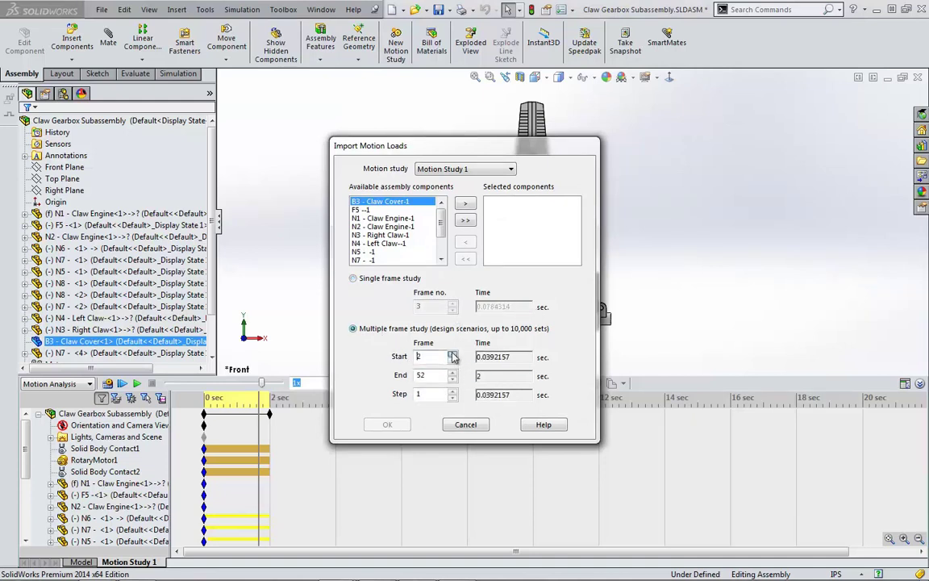
left_click(453, 355)
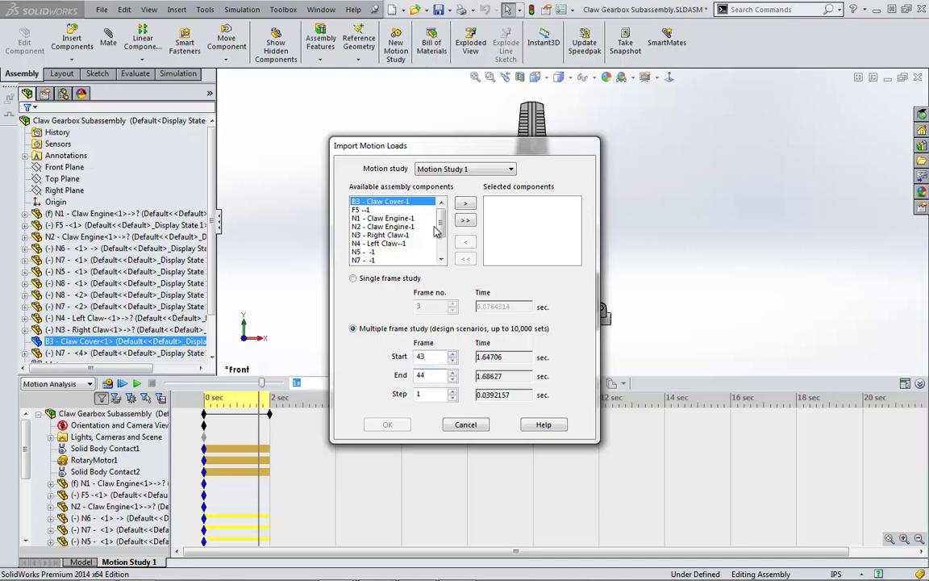
Replace Claw Cover with N3 - Right Claw-1 as the selected component and import the loads
left_click(396, 202)
left_click(385, 227)
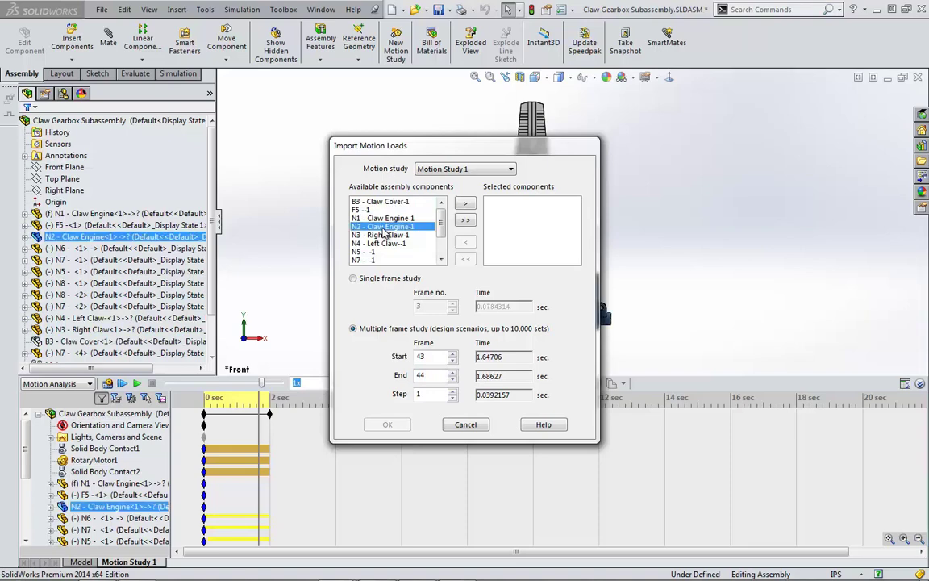
left_click(385, 227)
left_click(384, 236)
left_click(461, 204)
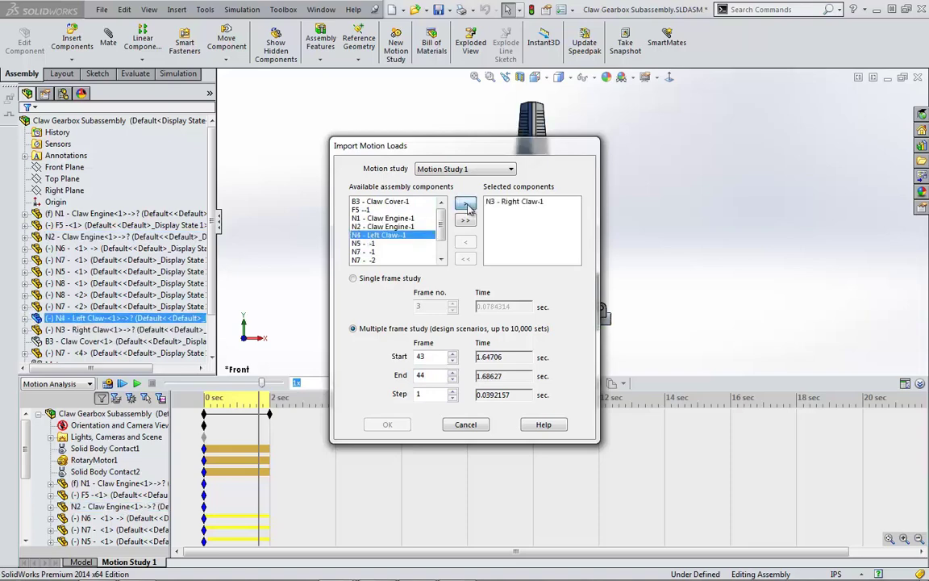
left_click(386, 425)
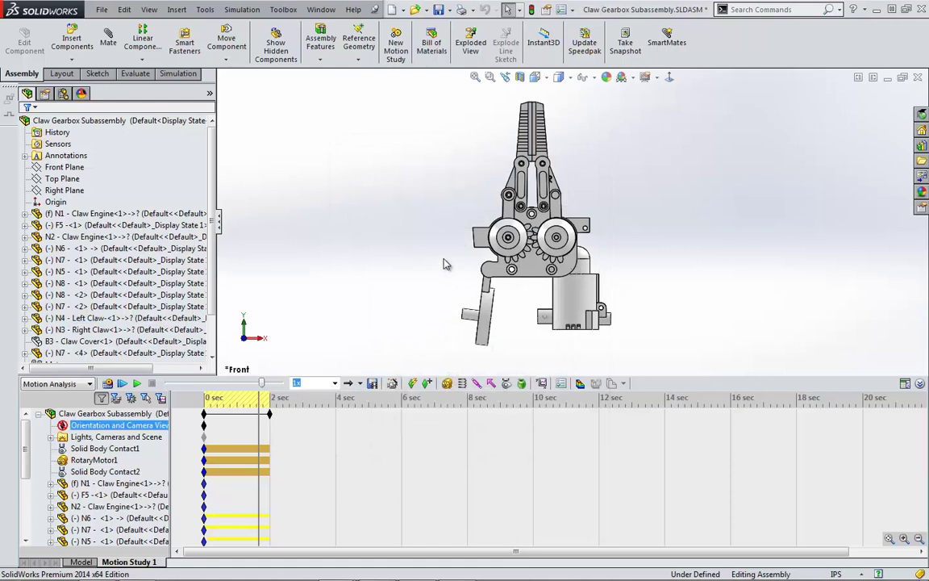
Open the Right Claw part in its own window and set the isometric view
left_click(244, 413)
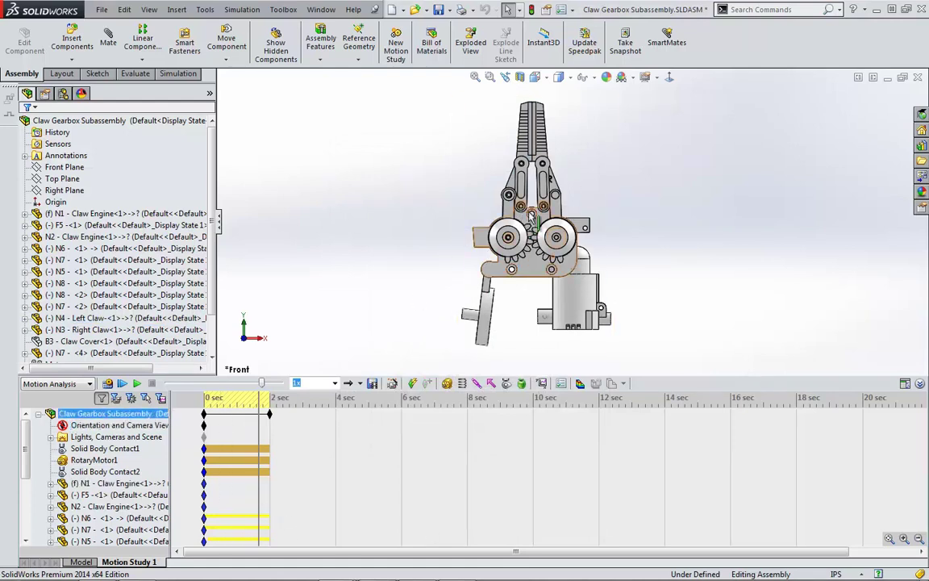
right_click(553, 184)
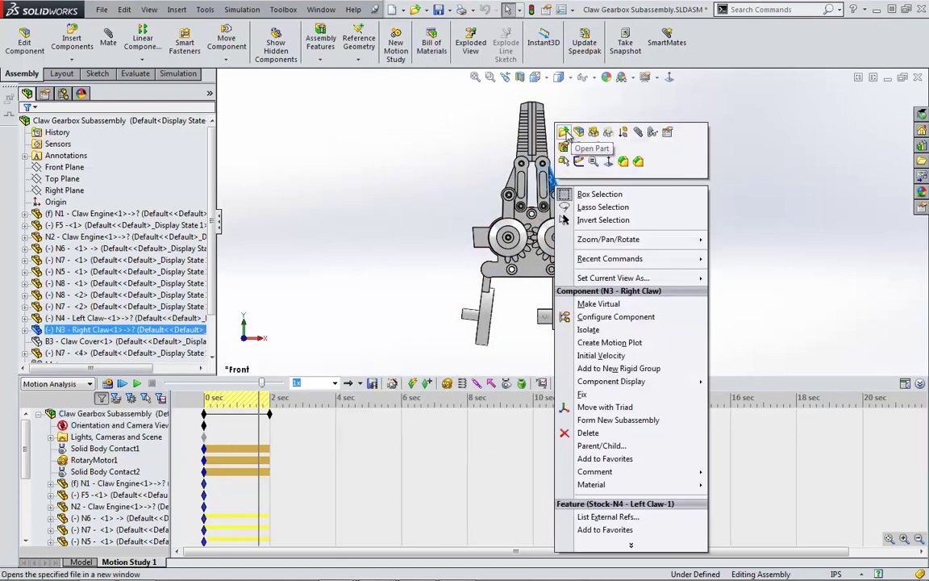
left_click(564, 132)
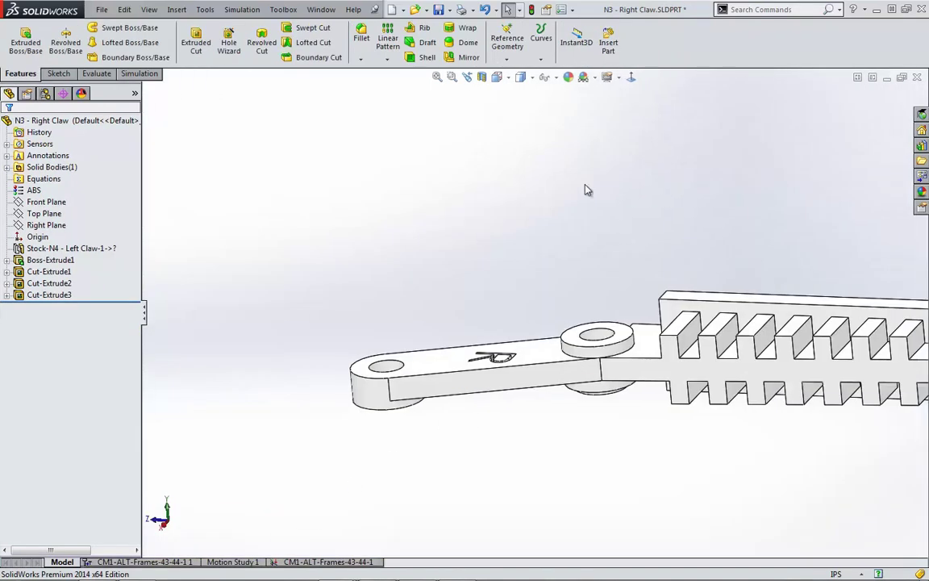
left_click(497, 77)
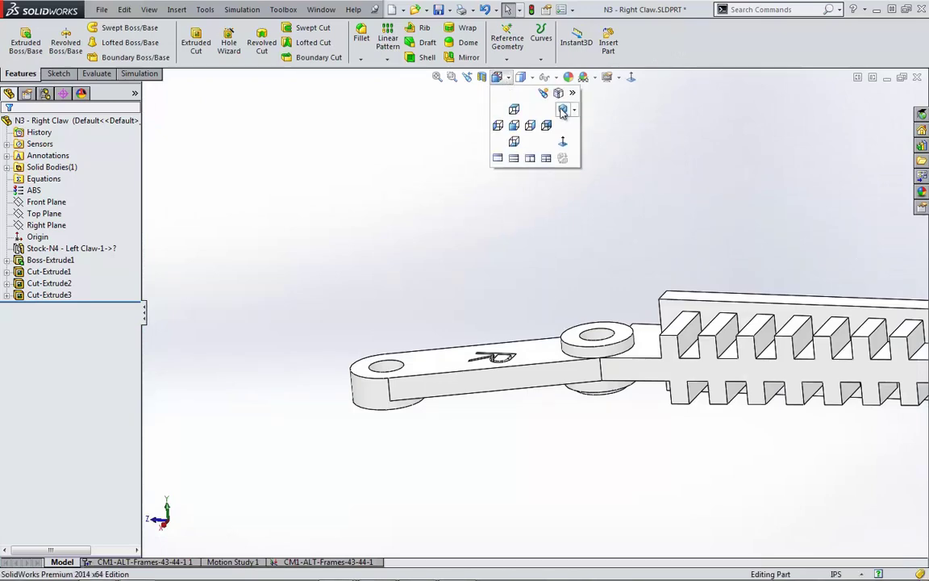
left_click(559, 108)
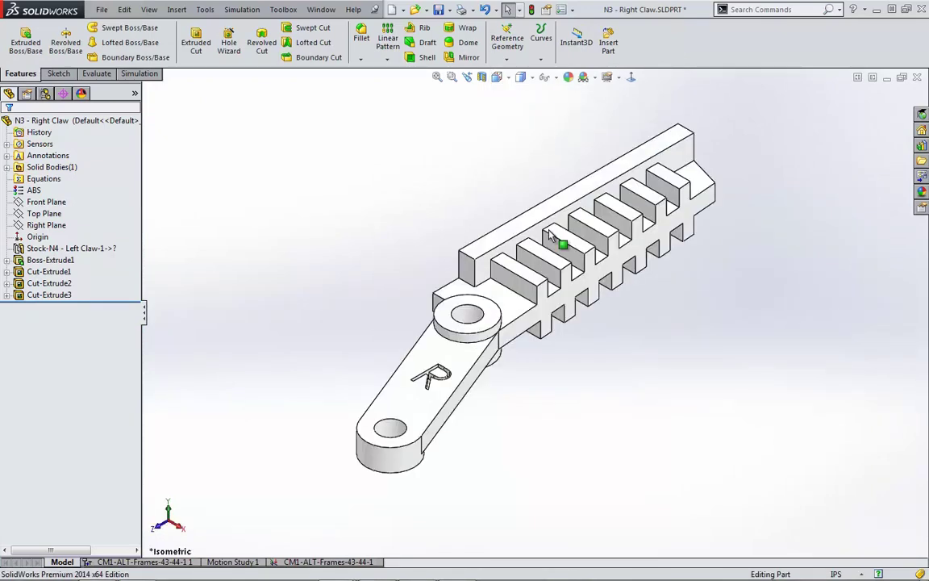
Open the CM1-ALT-Frames-43-44-1 study and review its remote, gravity and centrifugal loads
left_click(344, 564)
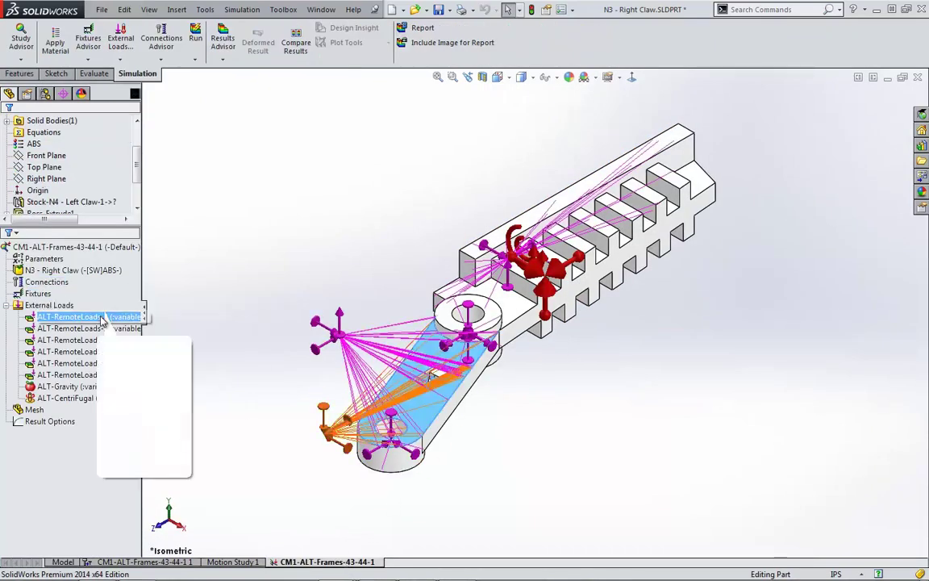
mouse_move(91, 393)
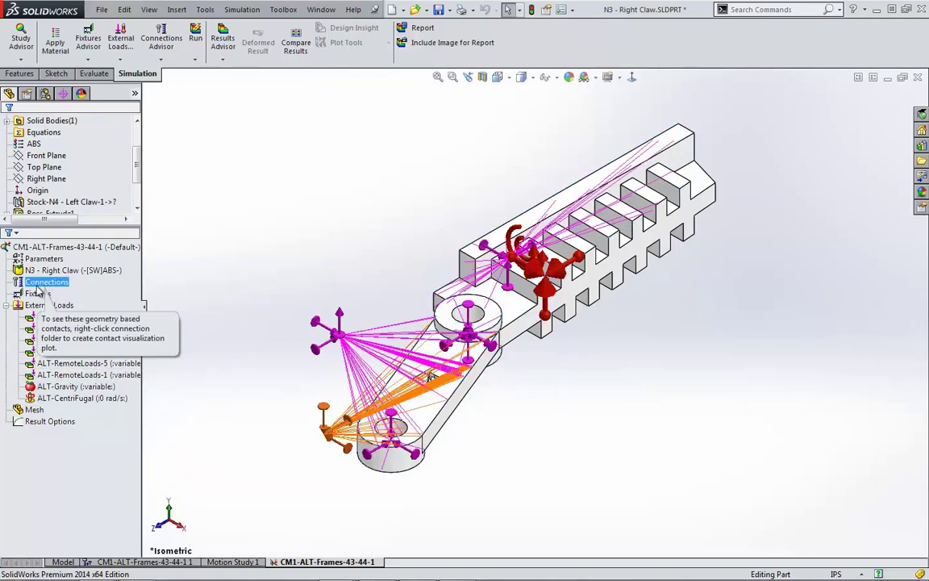
Open the frame-scenario design study table and collapse its Variables and Constraints groups
left_click(144, 562)
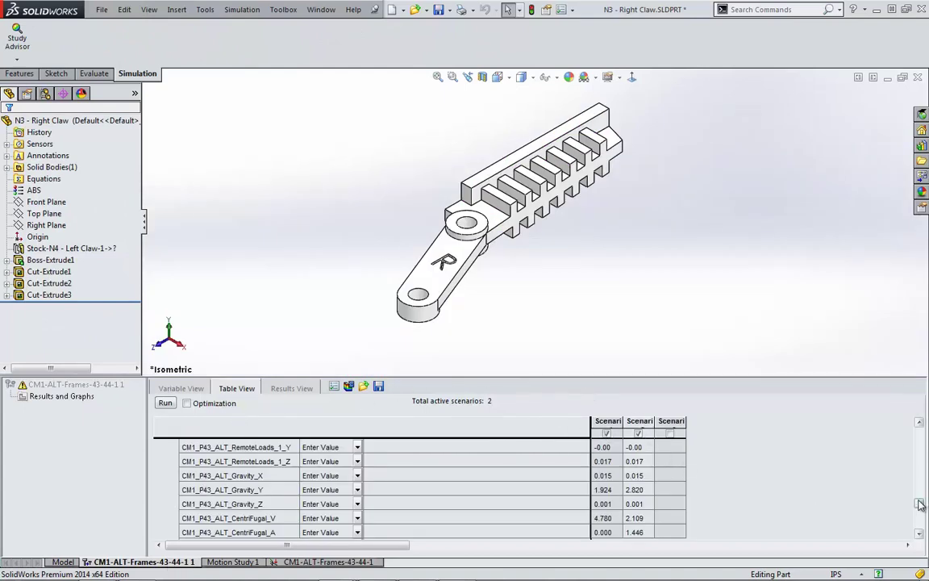
scroll(176, 440, "up", 5)
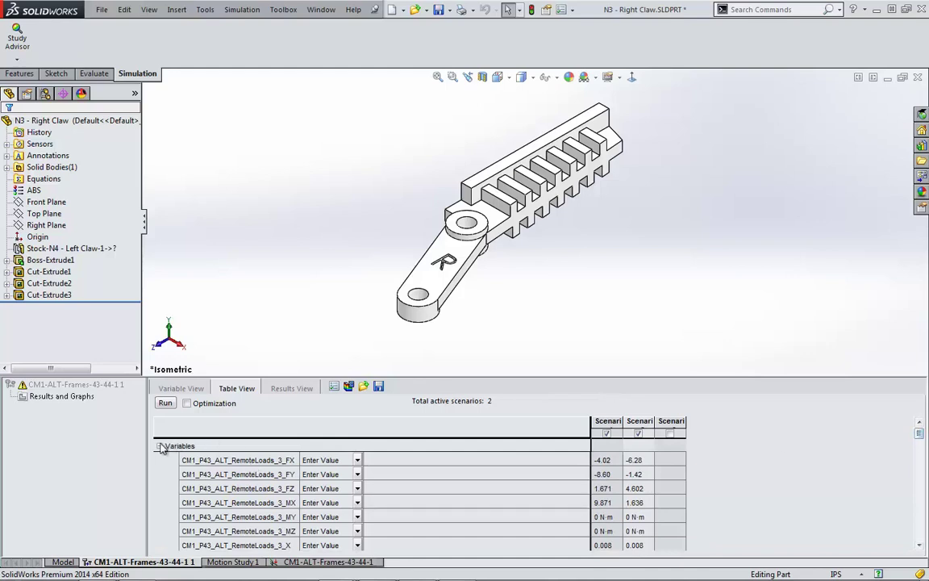
left_click(159, 446)
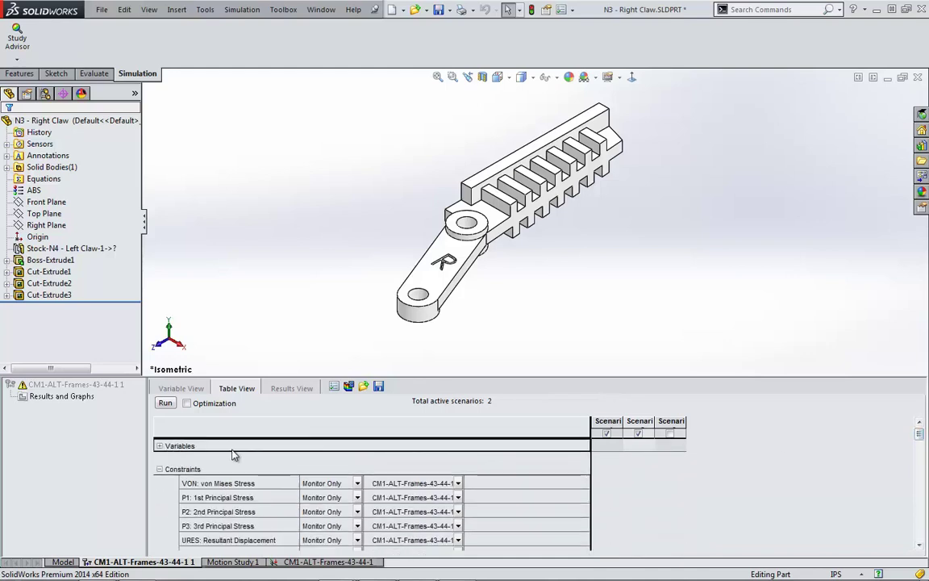
left_click(160, 469)
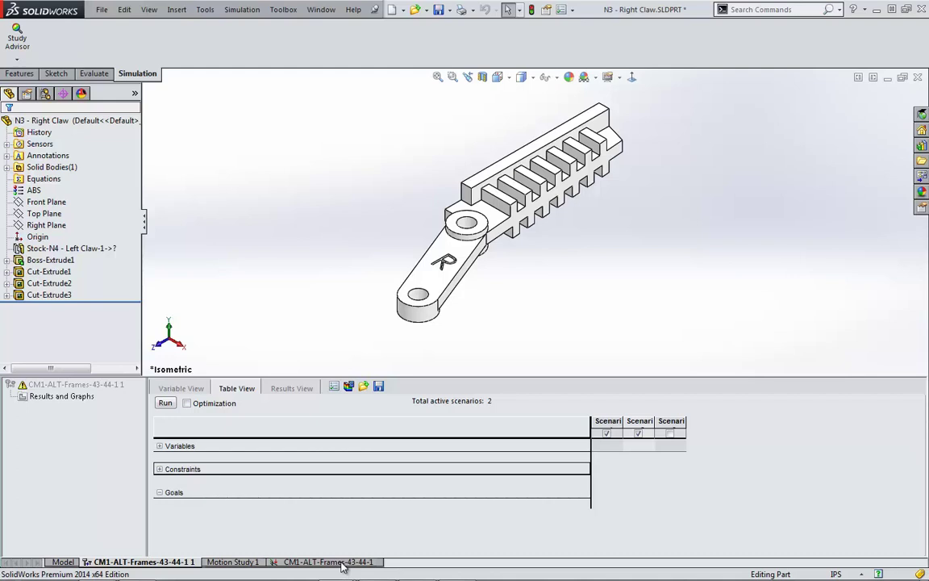
Switch to the CM1-ALT-Frames-43-44-1 study tab
left_click(297, 561)
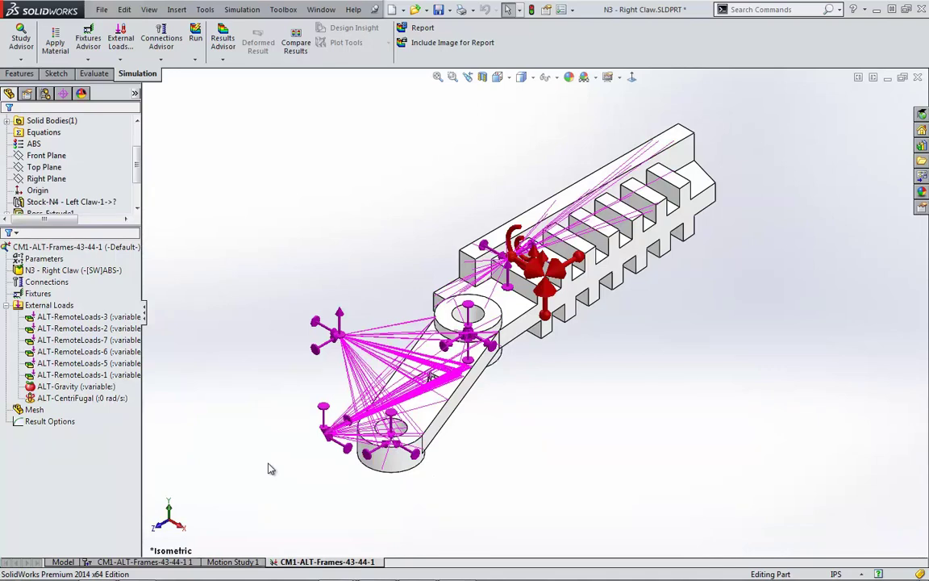
Run the static study, accepting the imbalance warning, giving von Mises stress peaking near 400,383,031 N/m^2
right_click(98, 248)
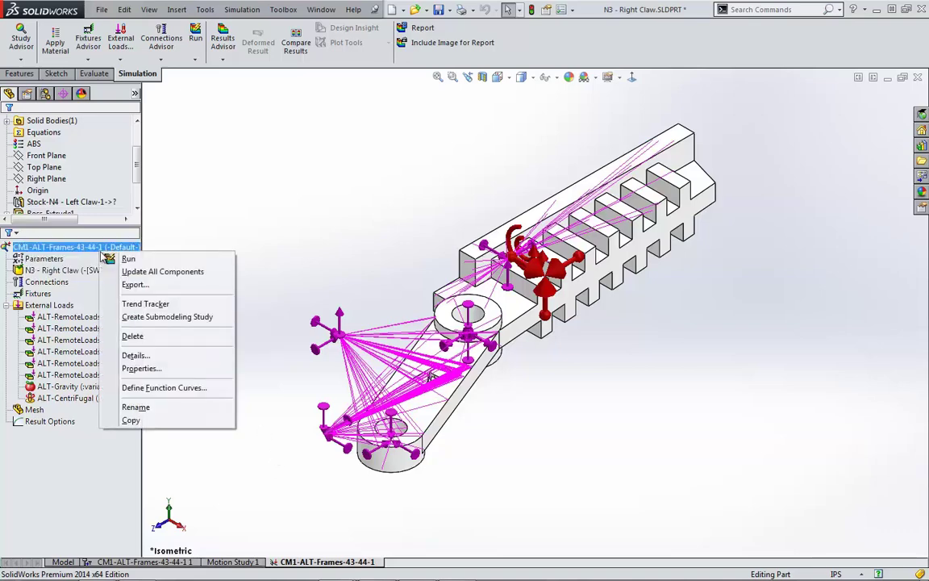
left_click(123, 259)
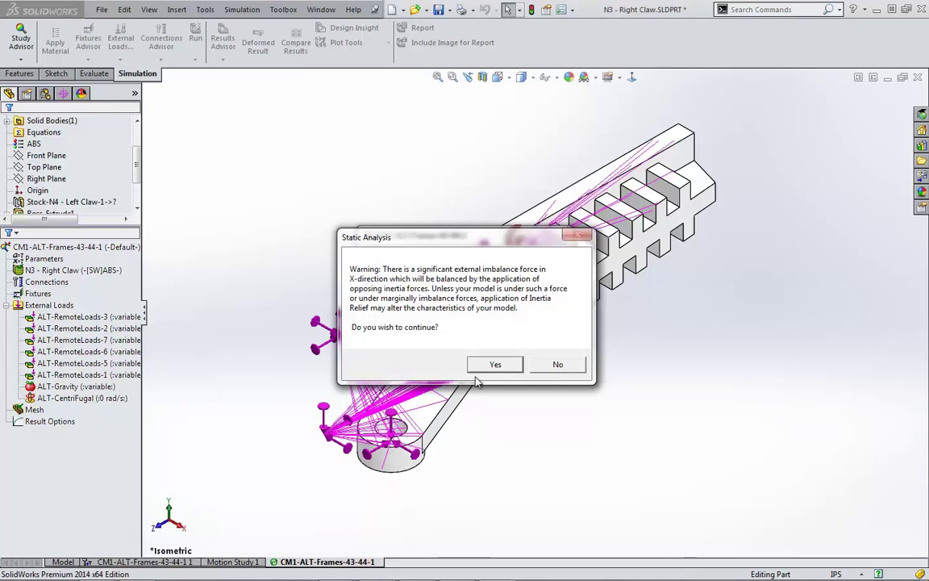
key("Return")
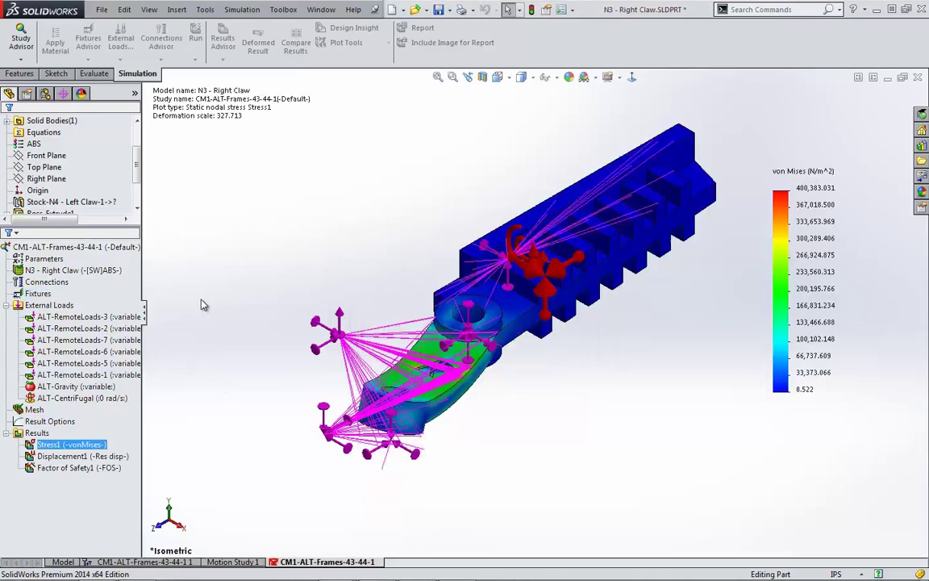
Orbit the von Mises stress plot to view the claw side-on, horizontally and upright
middle_click_drag(546, 435, 632, 442)
mouse_move(448, 430)
middle_mouse_down()
mouse_move(436, 442)
mouse_move(423, 379)
mouse_move(473, 379)
mouse_move(440, 429)
middle_mouse_up()
middle_click_drag(503, 435, 424, 450)
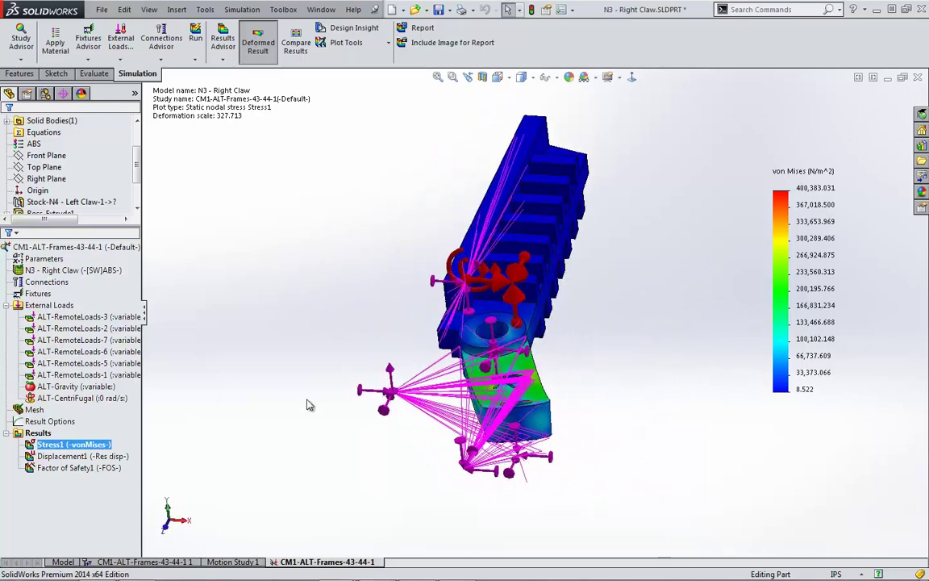
Add a Fixed Geometry fixture, Fixed-1, on the face around the claw's upper hole
right_click(44, 293)
left_click(95, 322)
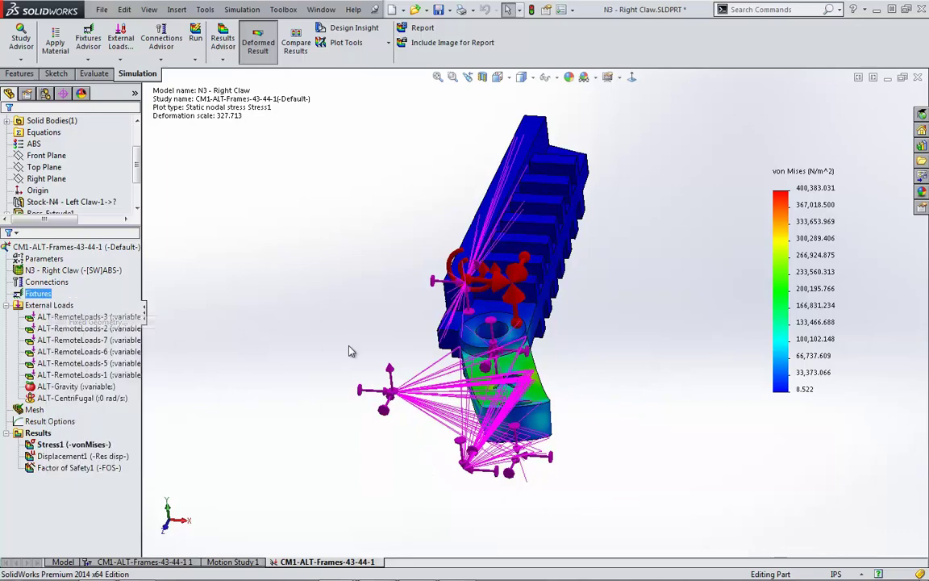
left_click(492, 339)
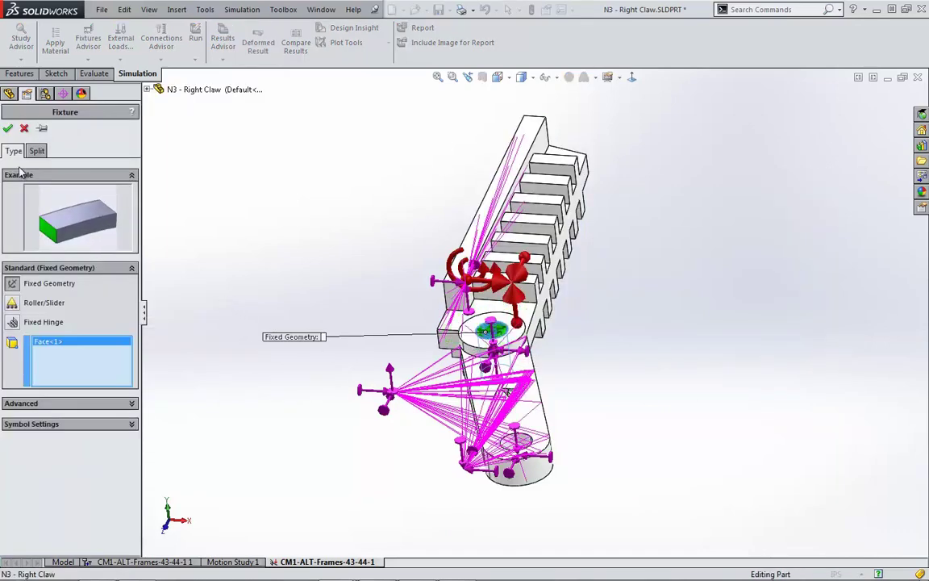
left_click(8, 129)
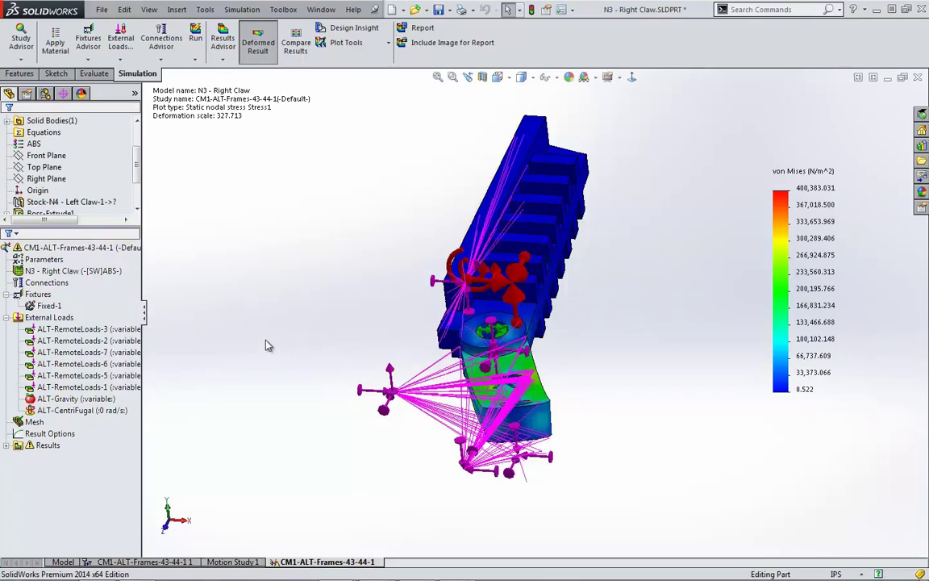
Sketch a line on the claw face from the converted arm edge, extended toward the lower hole
left_click(62, 562)
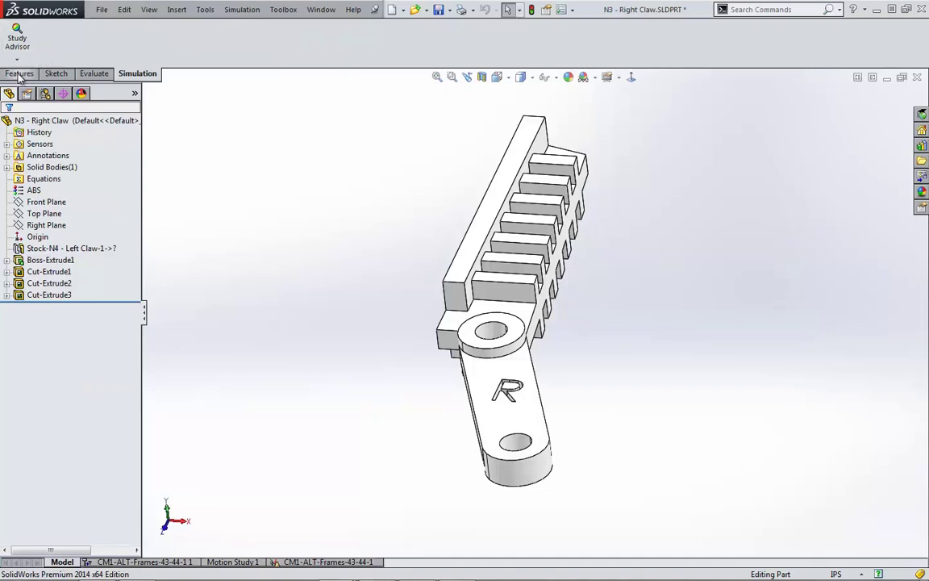
left_click(56, 73)
left_click(19, 38)
left_click(524, 423)
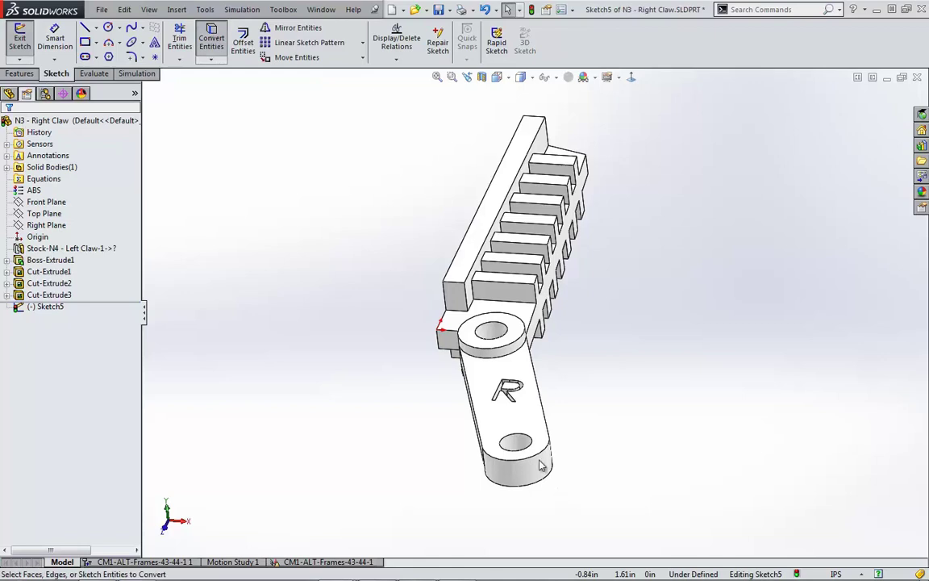
left_click(522, 458)
key("Return")
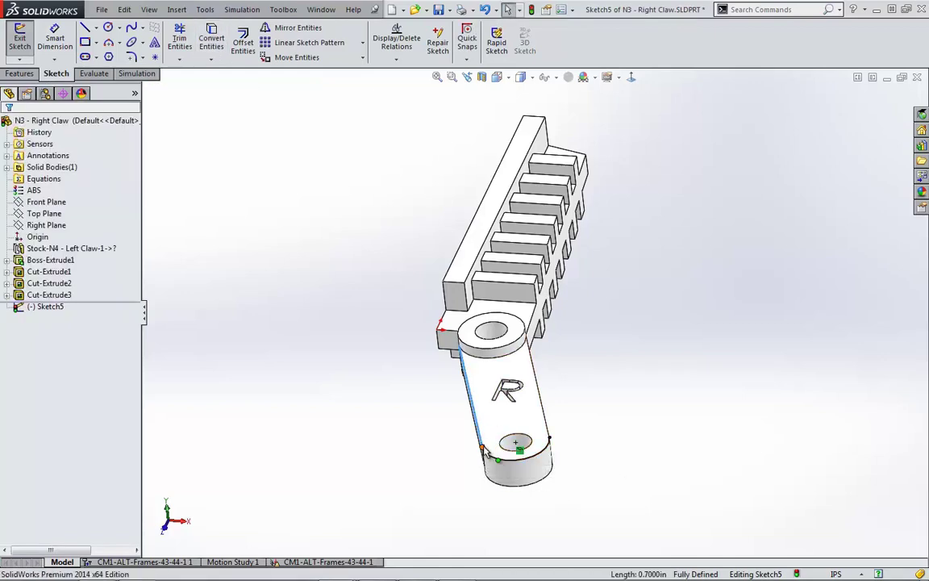
left_click(483, 446)
left_click_drag(483, 446, 556, 442)
left_click(662, 300)
Project the new sketch onto the claw face with the Split Line command
left_click(804, 6)
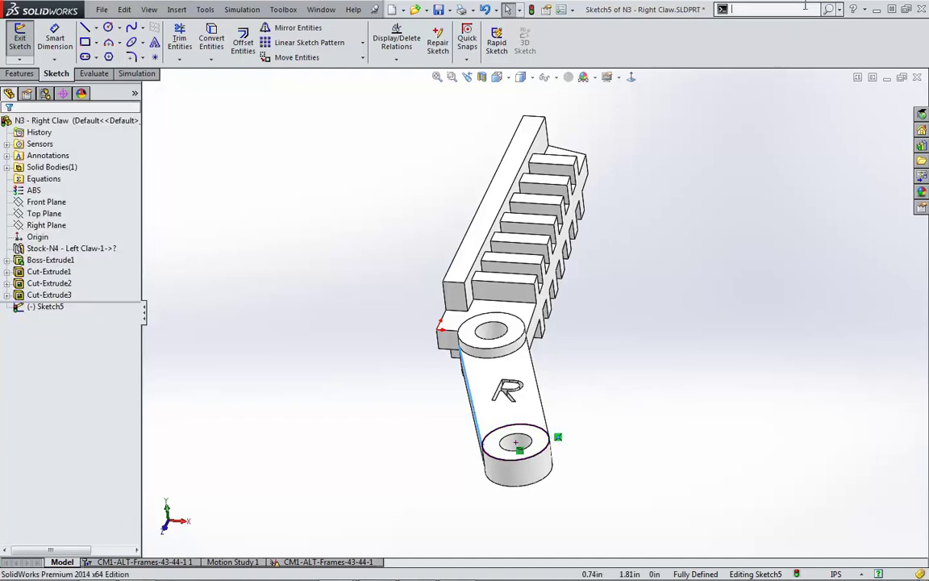
type("splo")
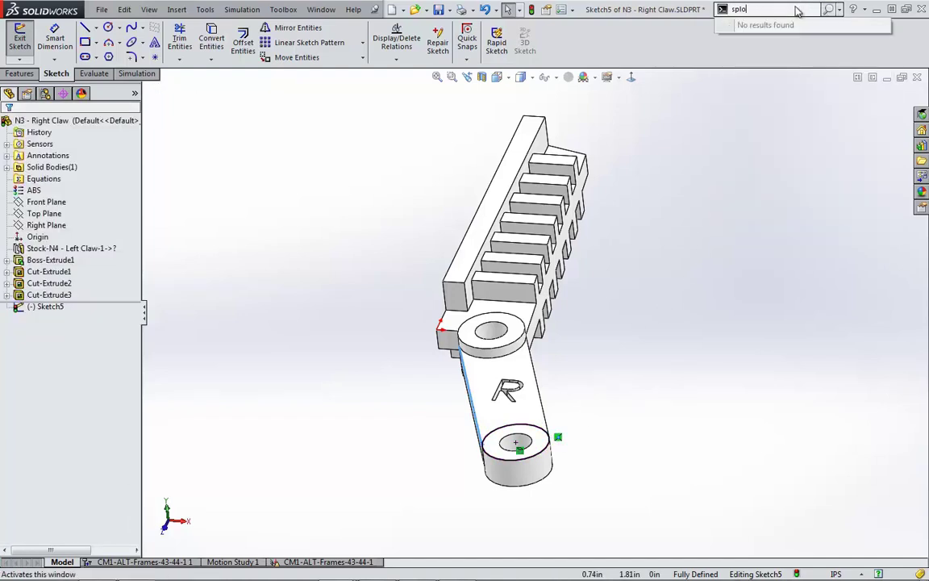
key("BackSpace")
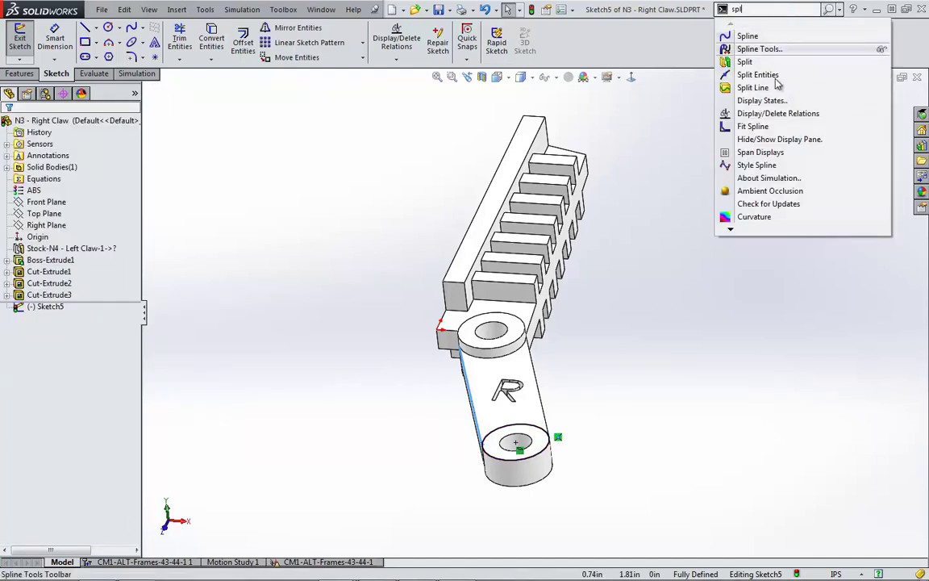
left_click(758, 87)
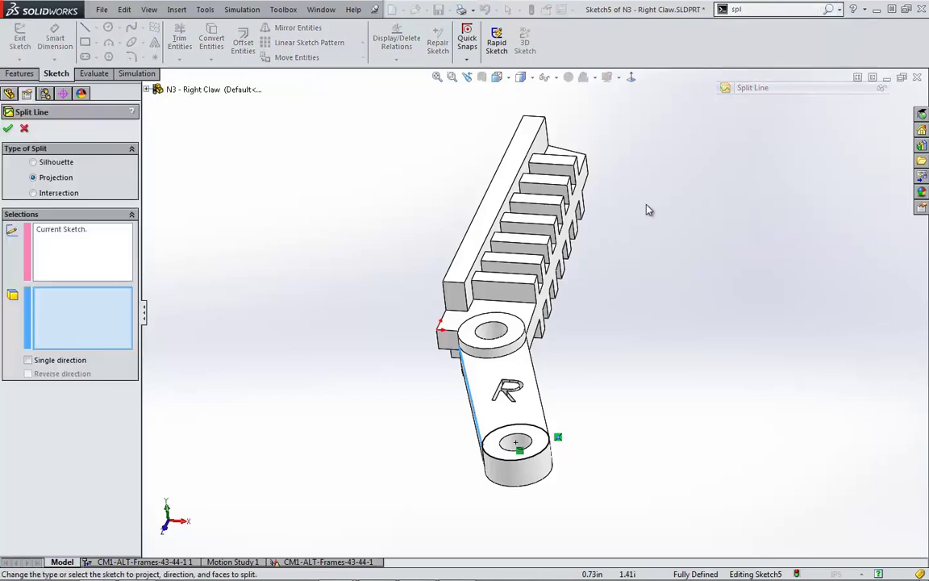
left_click(530, 403)
key("Return")
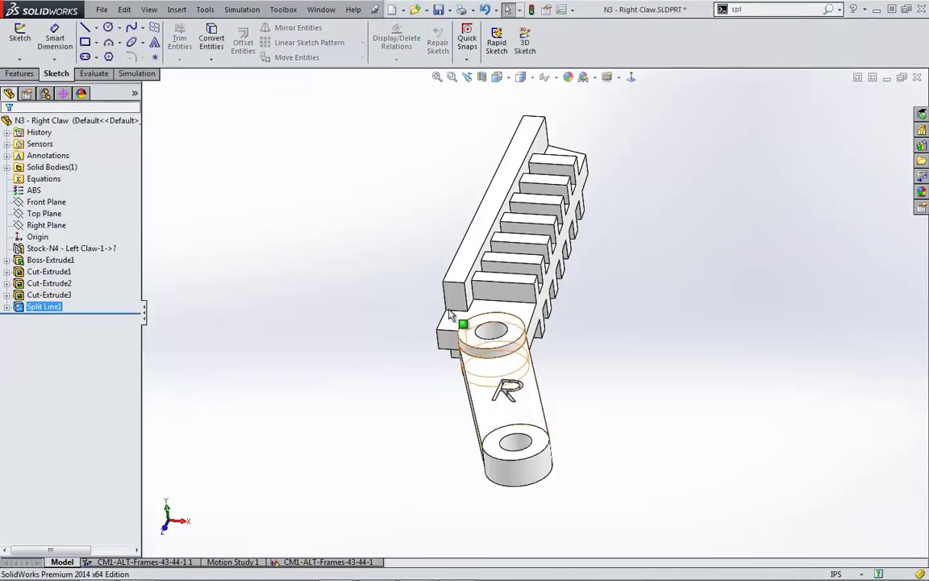
Start a Roller/Slider fixture on the flat faces of the lower and upper bosses
left_click(328, 561)
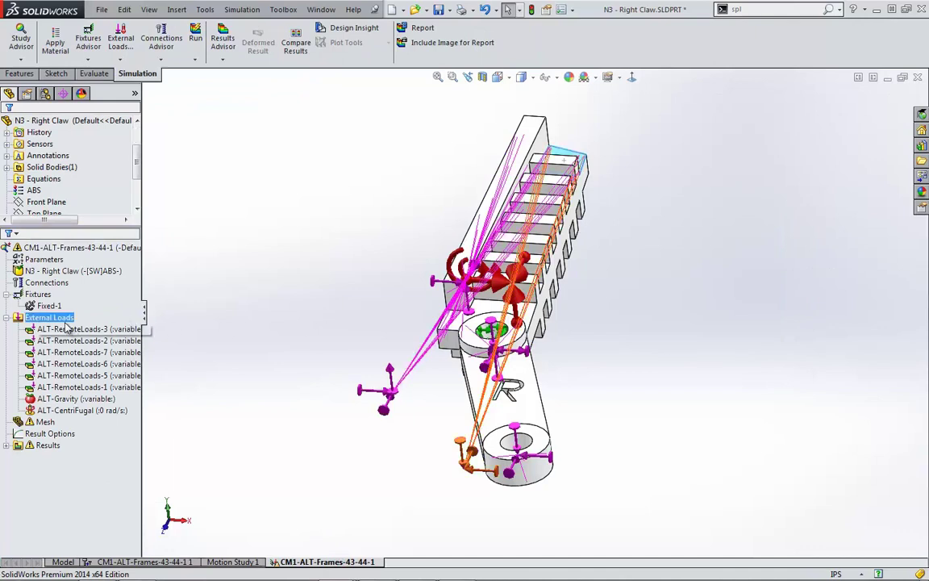
left_click(37, 295)
right_click(37, 300)
left_click(97, 337)
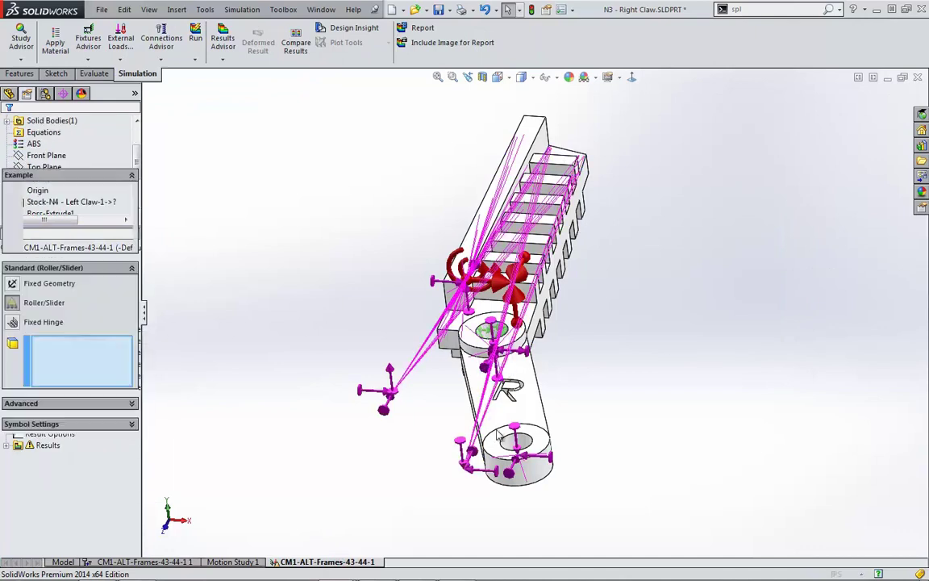
left_click(538, 441)
left_click(488, 329)
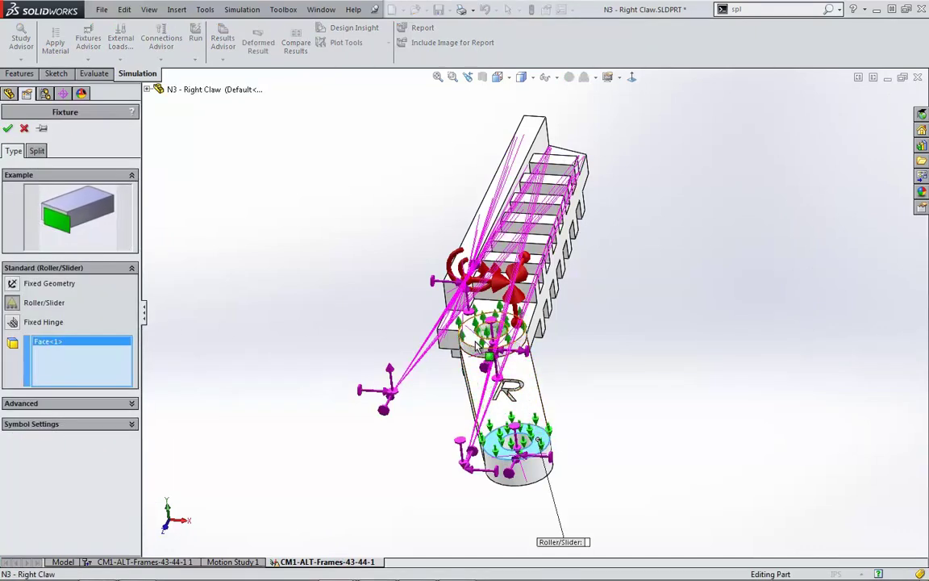
Add the two lower cylinder faces, the upper cylinder face and the block's side face
middle_click_drag(441, 420, 491, 282)
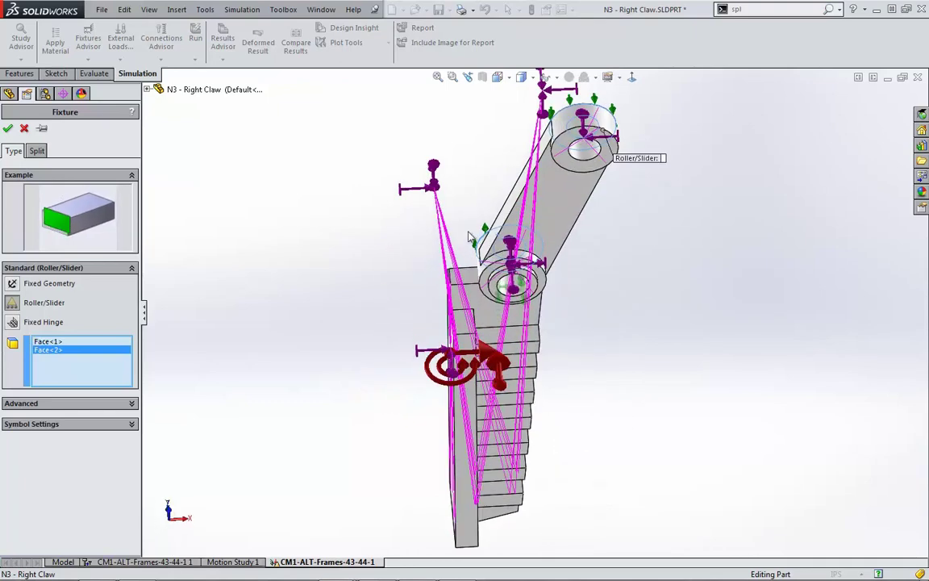
left_click(497, 276)
left_click(482, 270)
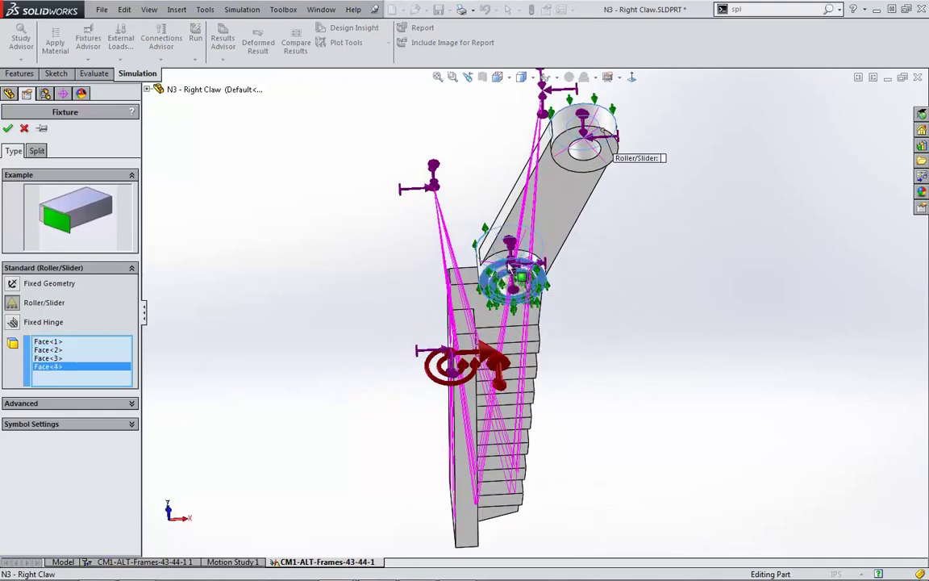
left_click(566, 161)
middle_click_drag(626, 287, 597, 415)
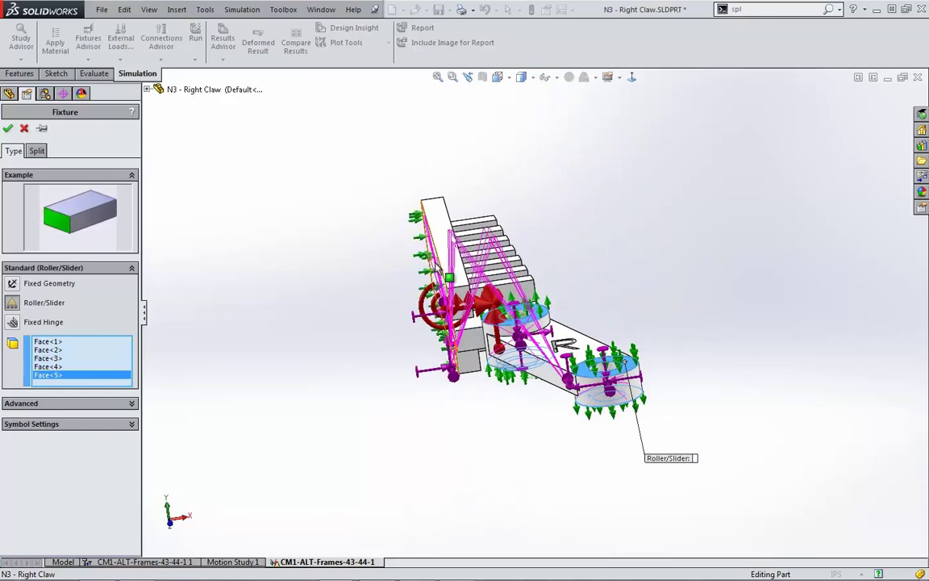
left_click(436, 271)
middle_click_drag(436, 271, 403, 308)
Confirm the roller/slider, then check the study properties: FFEPlus solver, inertial relief off
left_click(8, 130)
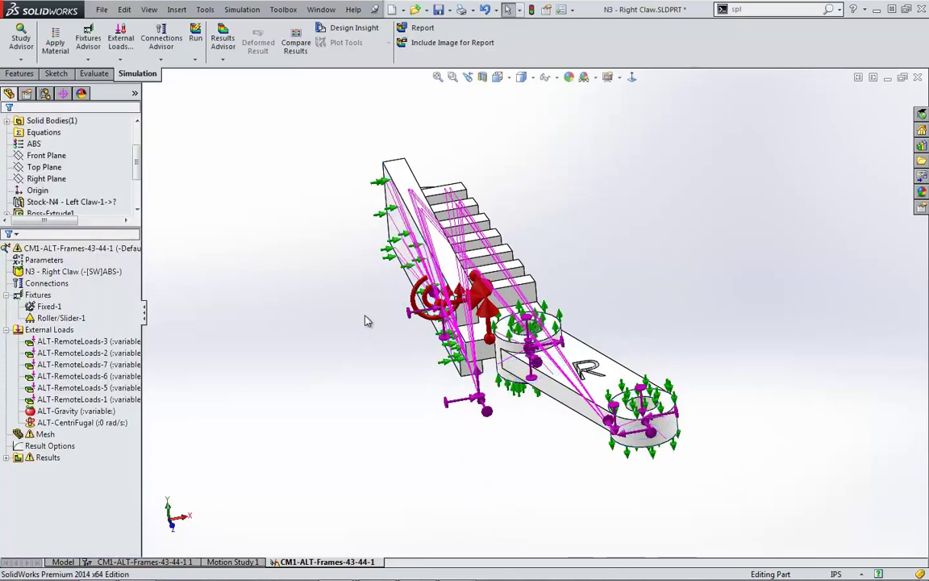
right_click(90, 248)
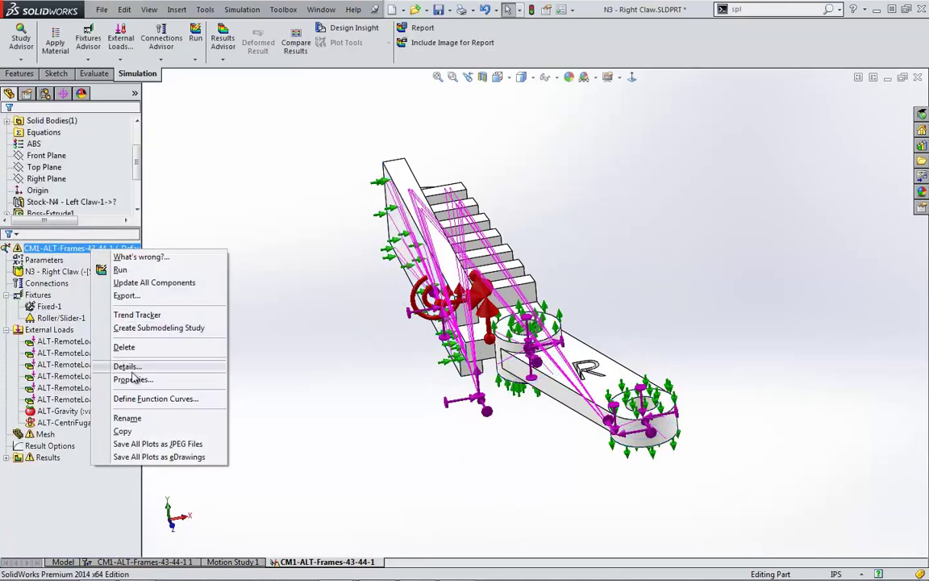
left_click(131, 380)
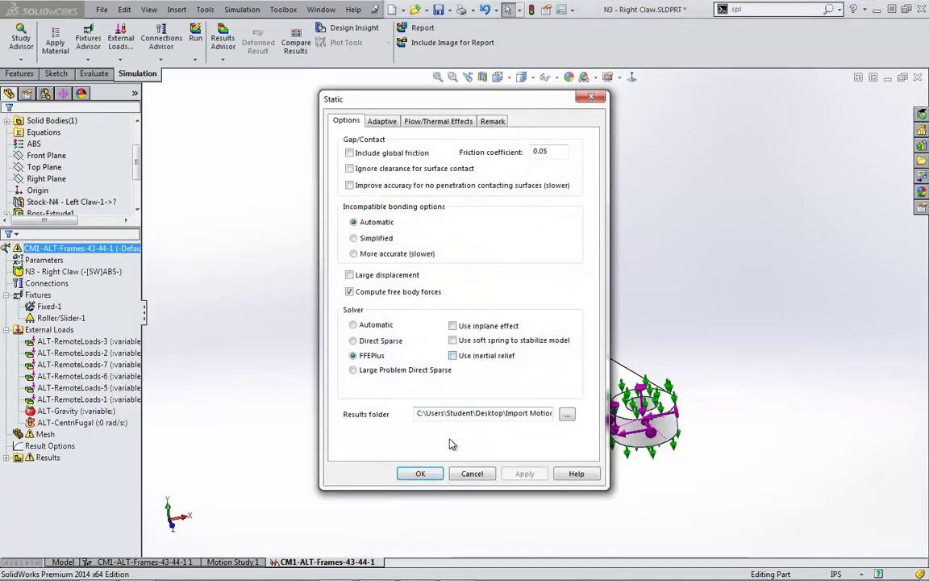
left_click(417, 474)
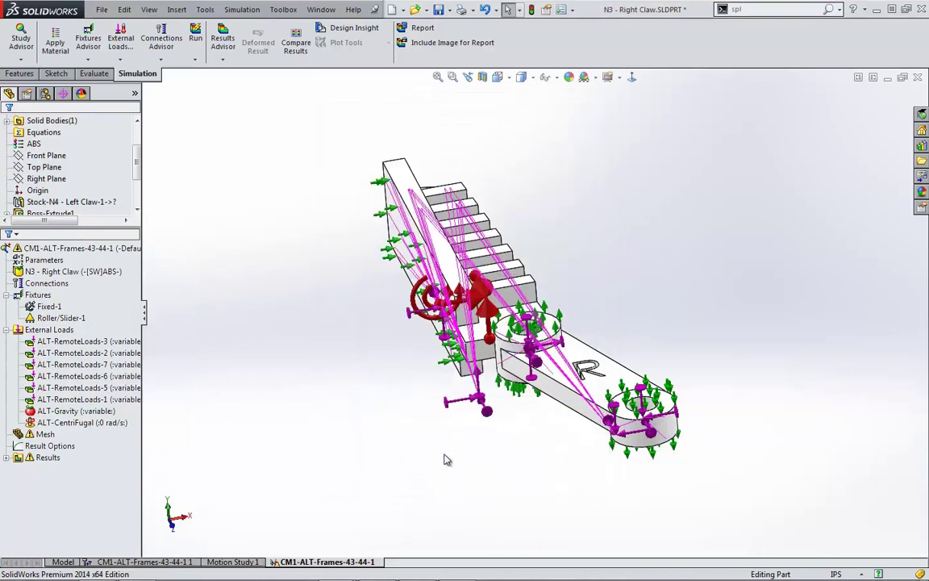
Run the Right Claw static study again with the new fixtures applied
right_click(90, 248)
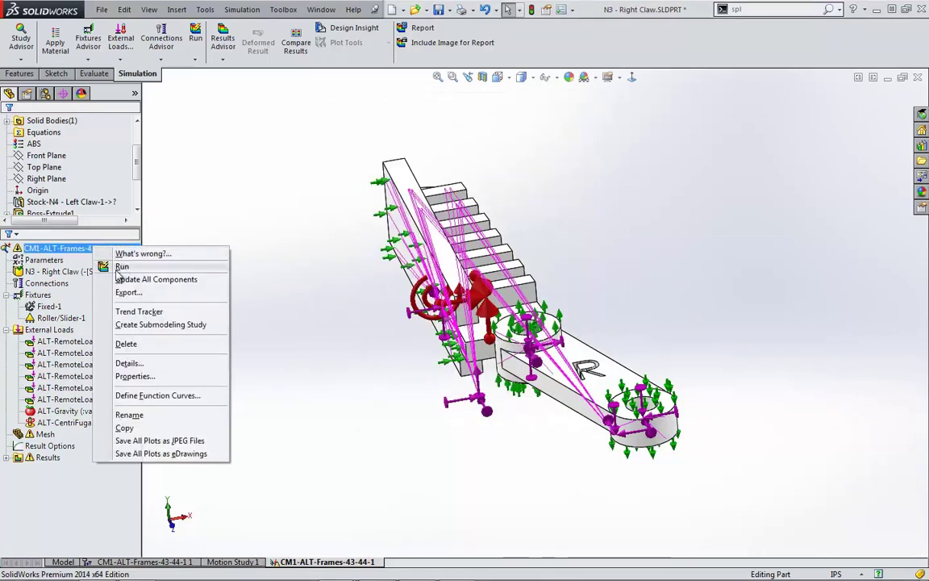
left_click(122, 267)
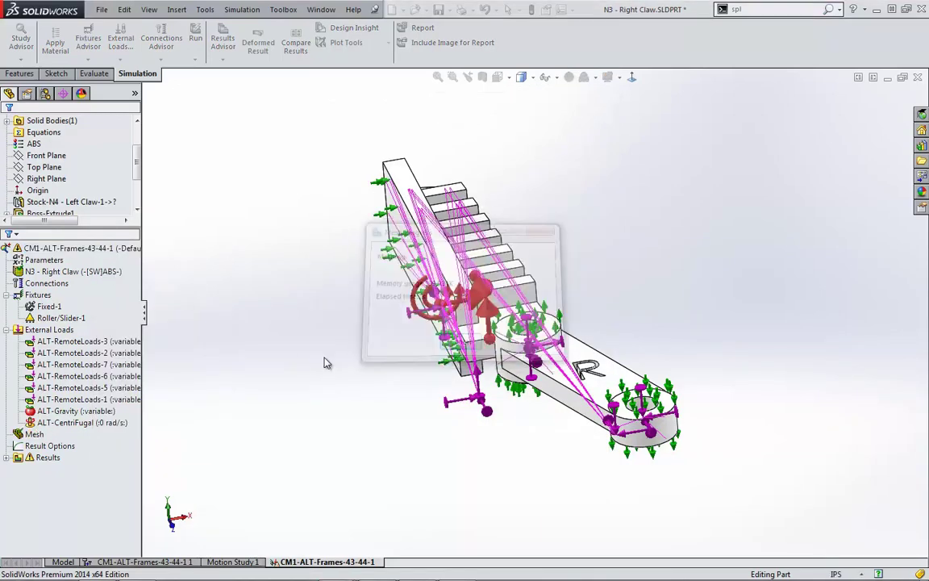